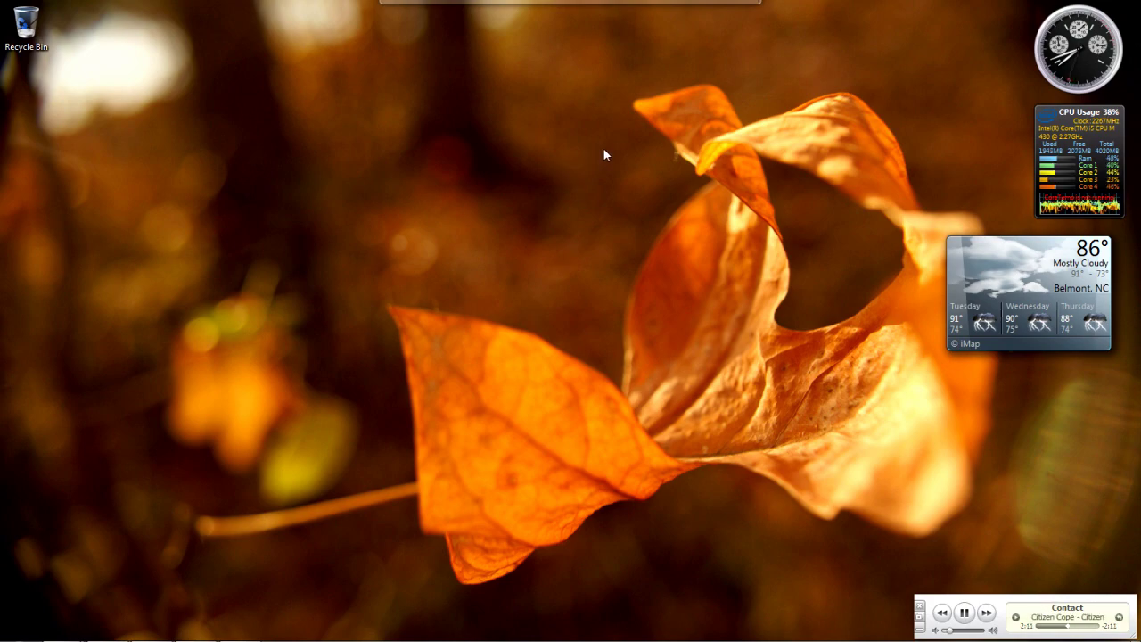
Expand the dock's video-apps group and launch ArcSoft TotalMedia Extreme 2
left_click(606, 109)
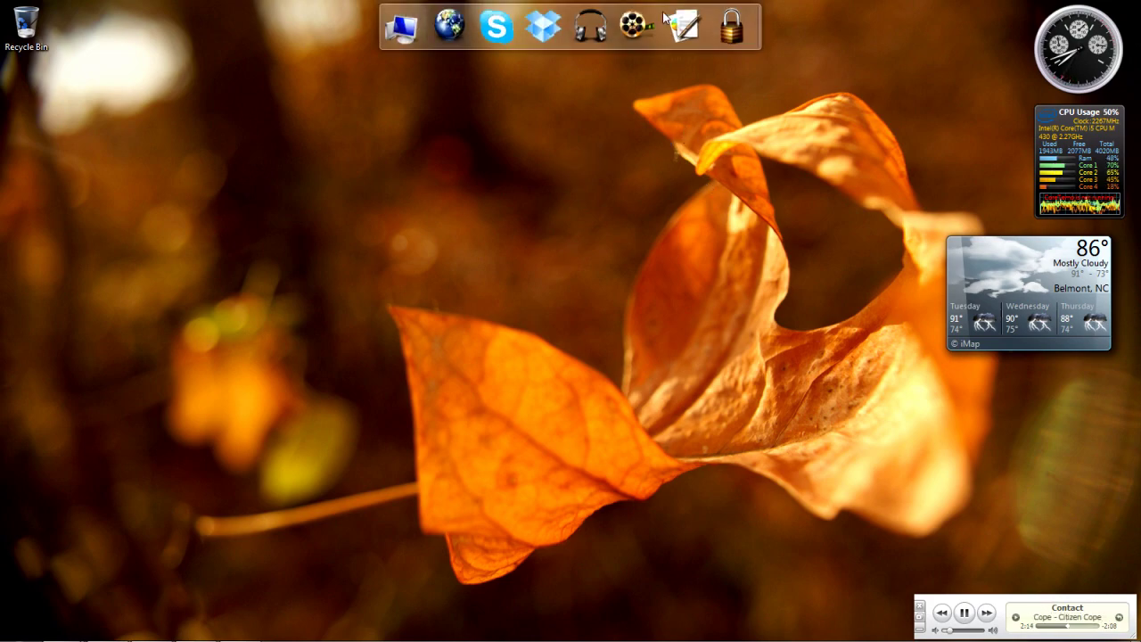
left_click(637, 30)
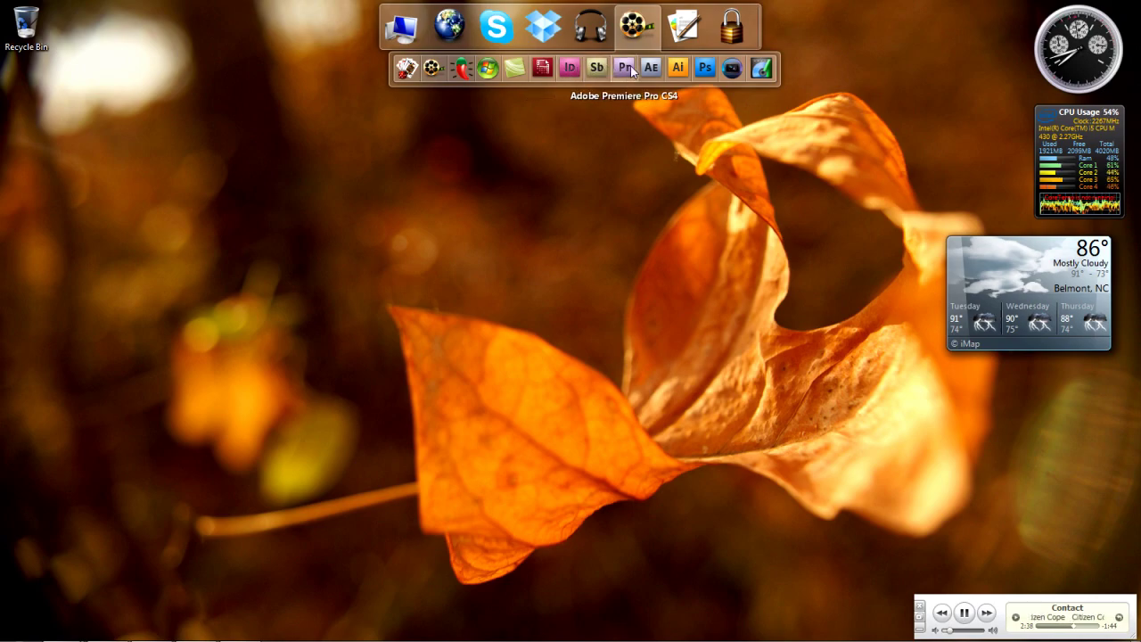
left_click(767, 69)
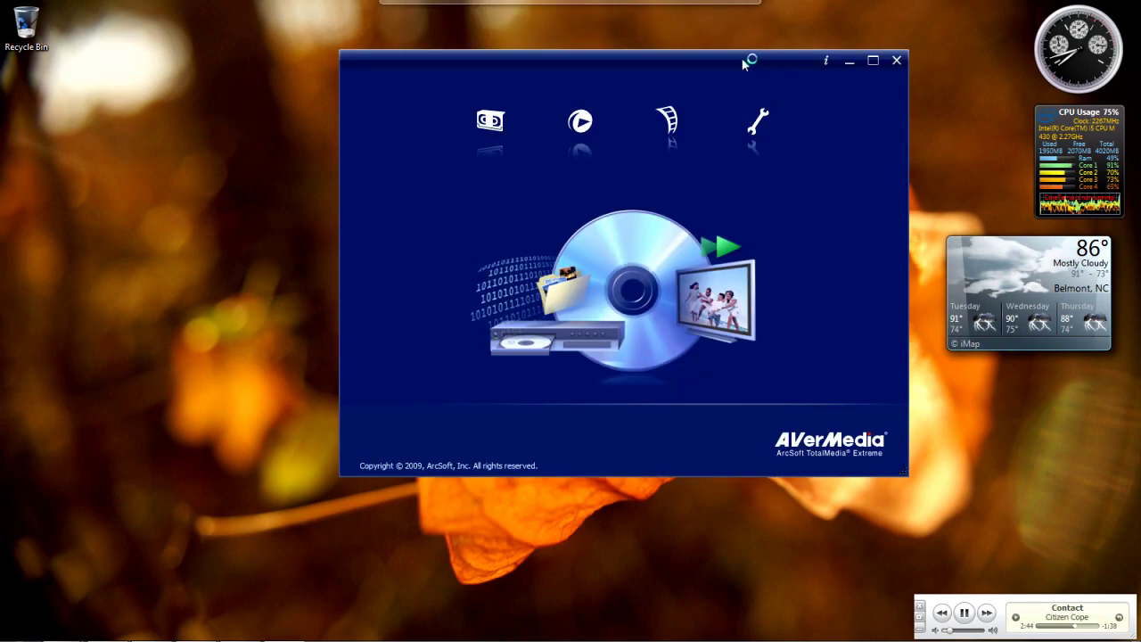
Record about five seconds of Xbox dashboard footage with Record Video, then stop the capture
left_click(490, 118)
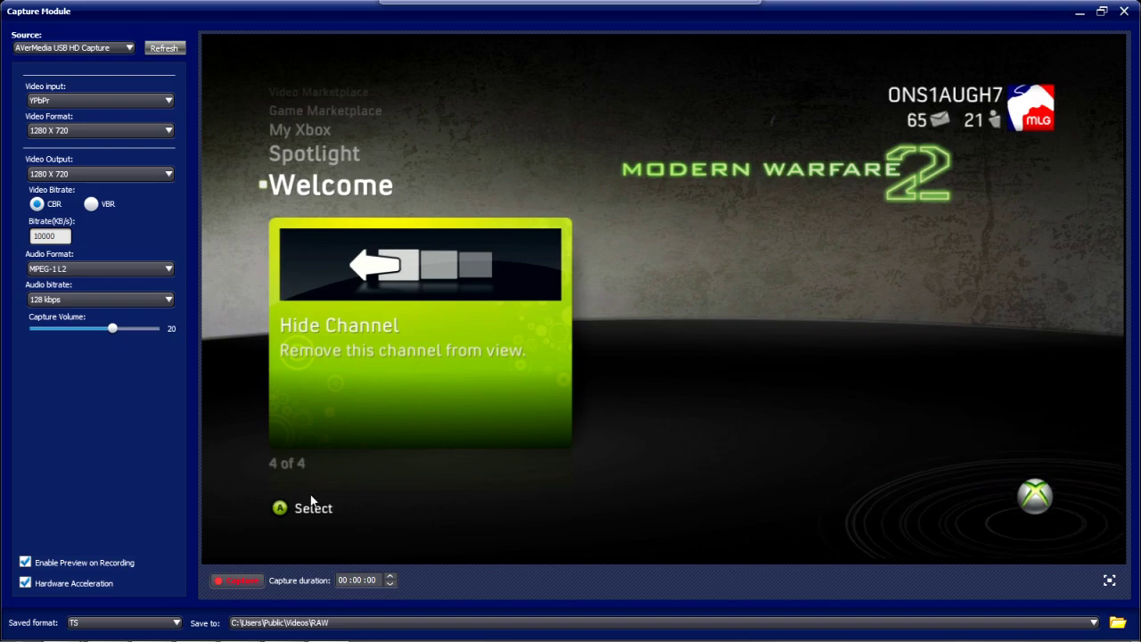
left_click(246, 581)
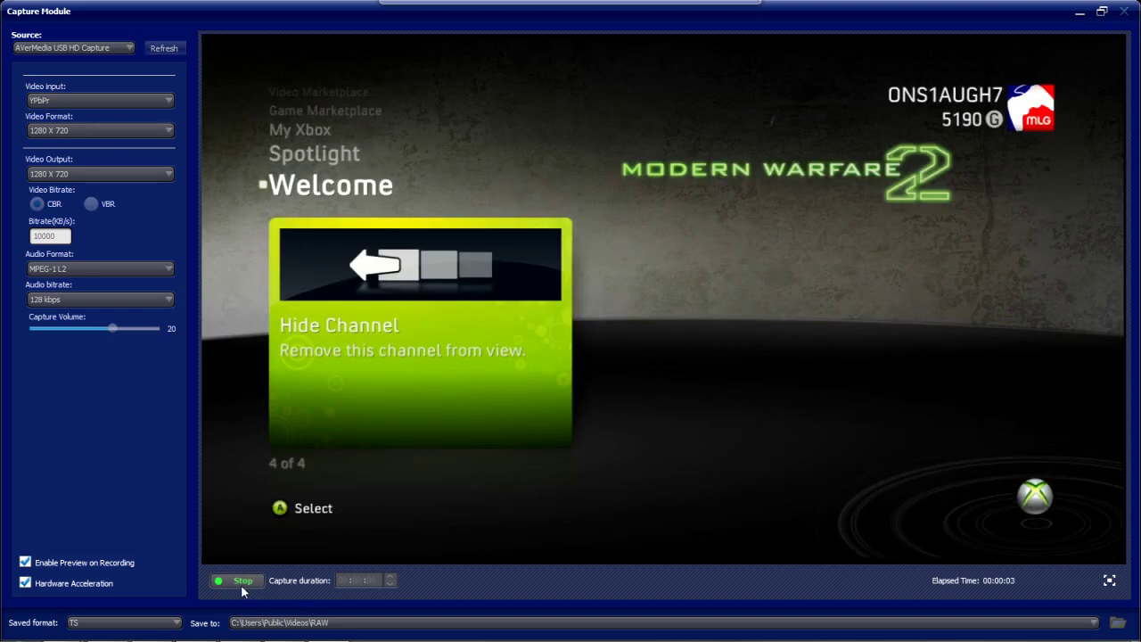
left_click(240, 580)
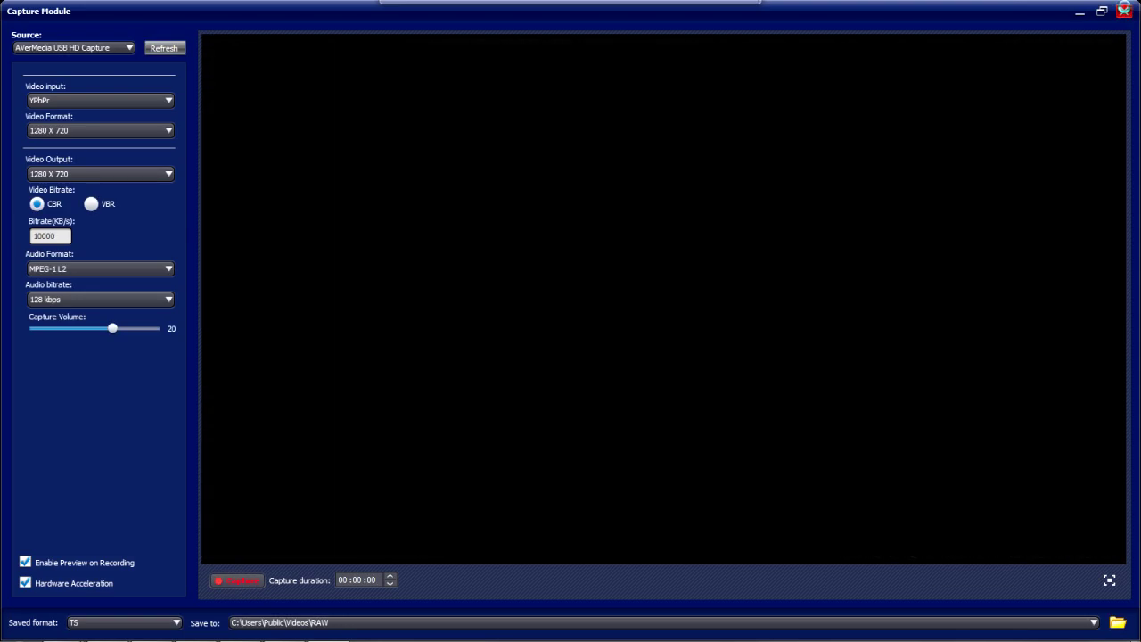
Close the Capture Module and TotalMedia Extreme, then open the Public Videos RAW folder from the dock
left_click(1120, 11)
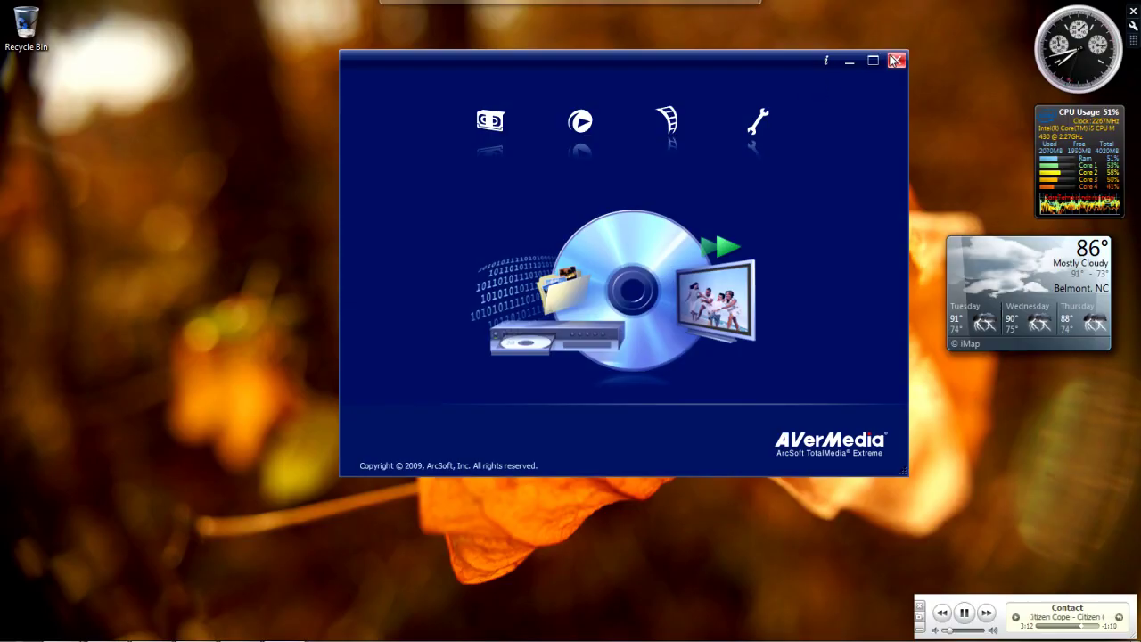
left_click(894, 56)
left_click(638, 27)
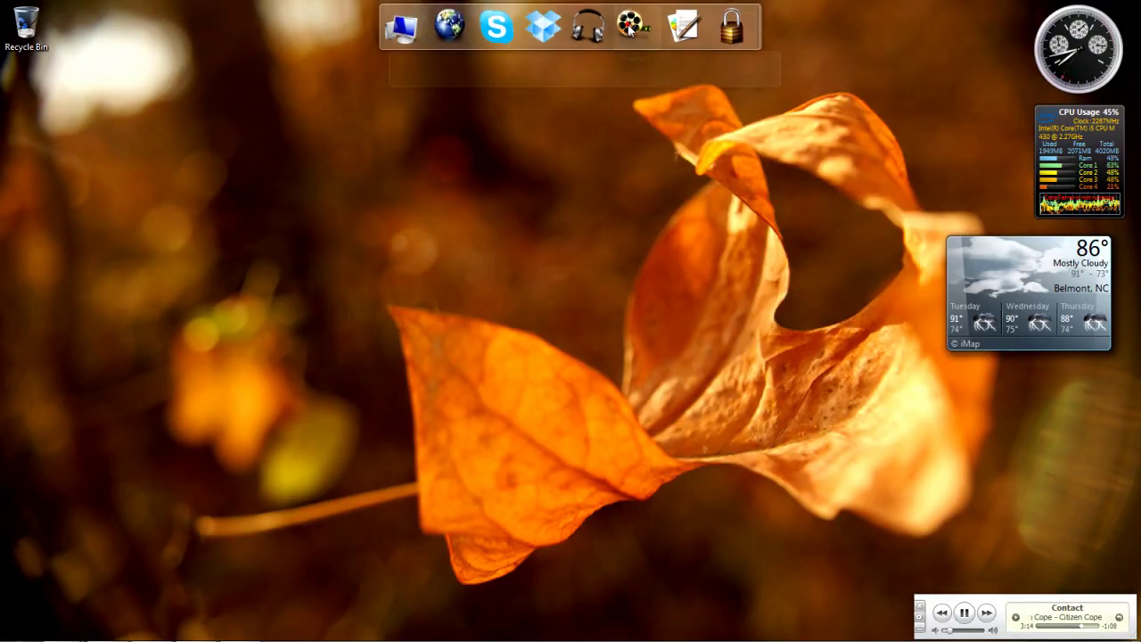
left_click(432, 69)
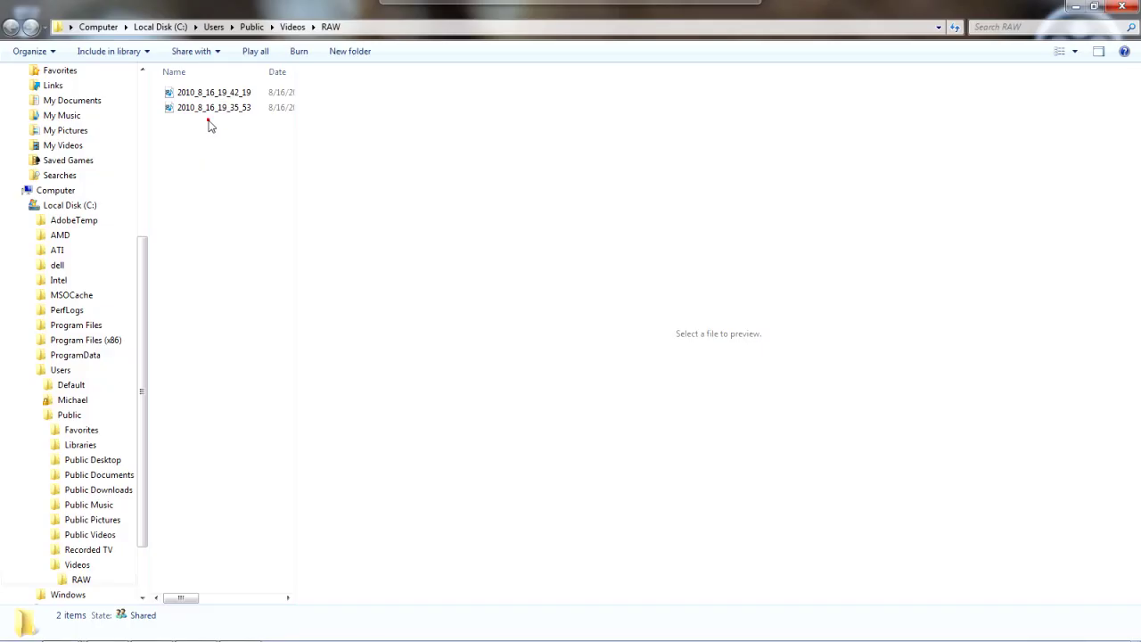
Play back the 2010_8_16_19_35_53 capture, then close the player and the RAW folder
left_click(208, 122)
left_click(230, 108)
double_click(230, 107)
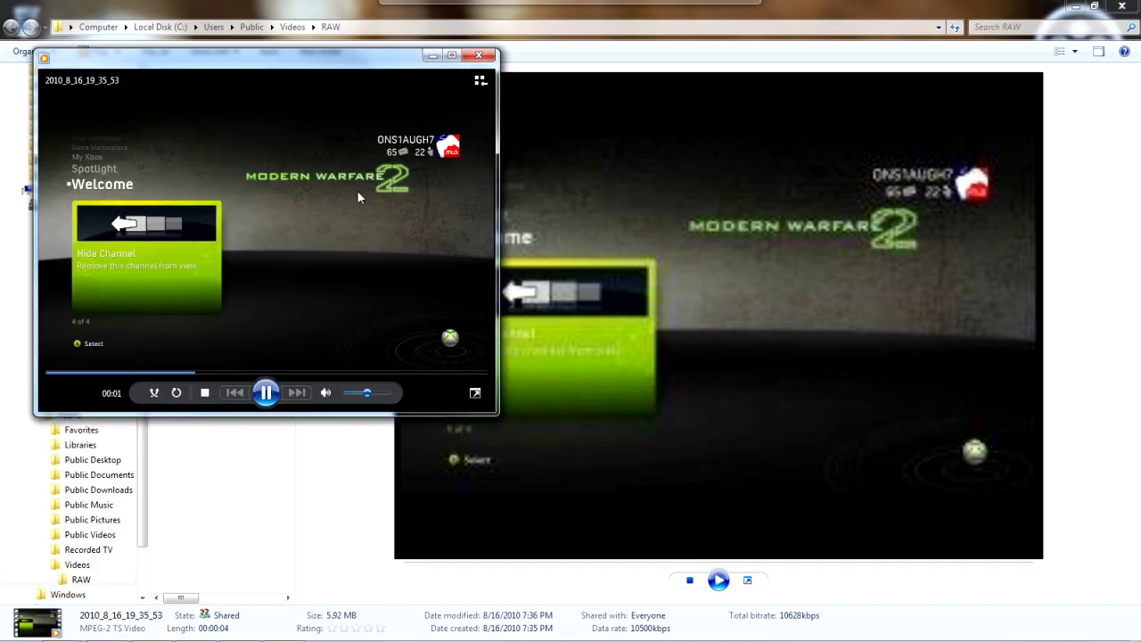
left_click(474, 57)
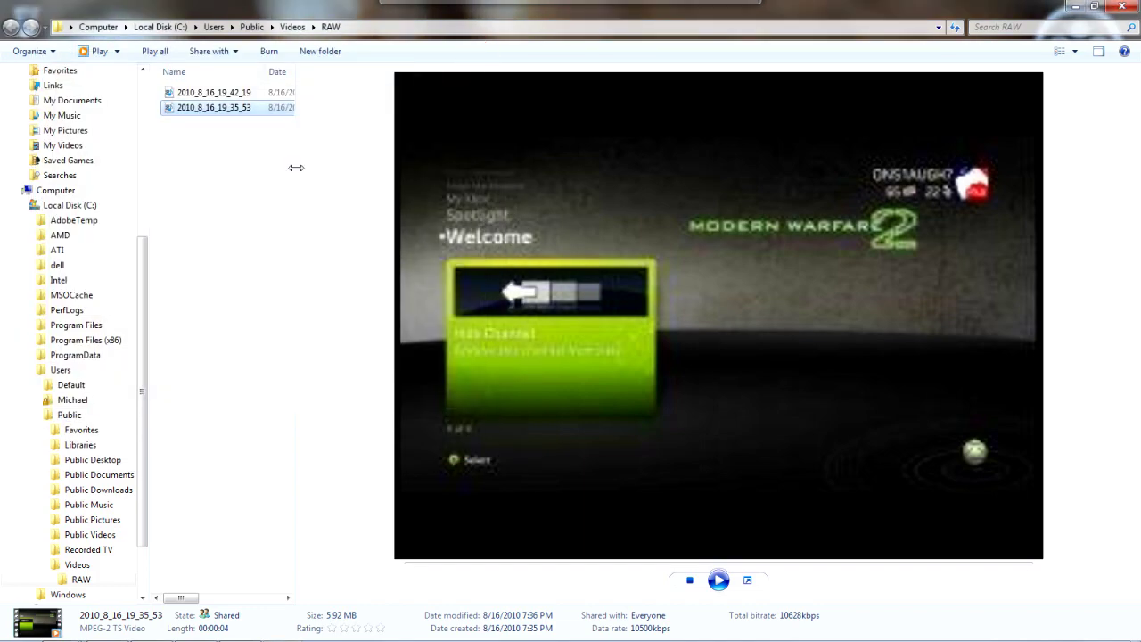
left_click(252, 148)
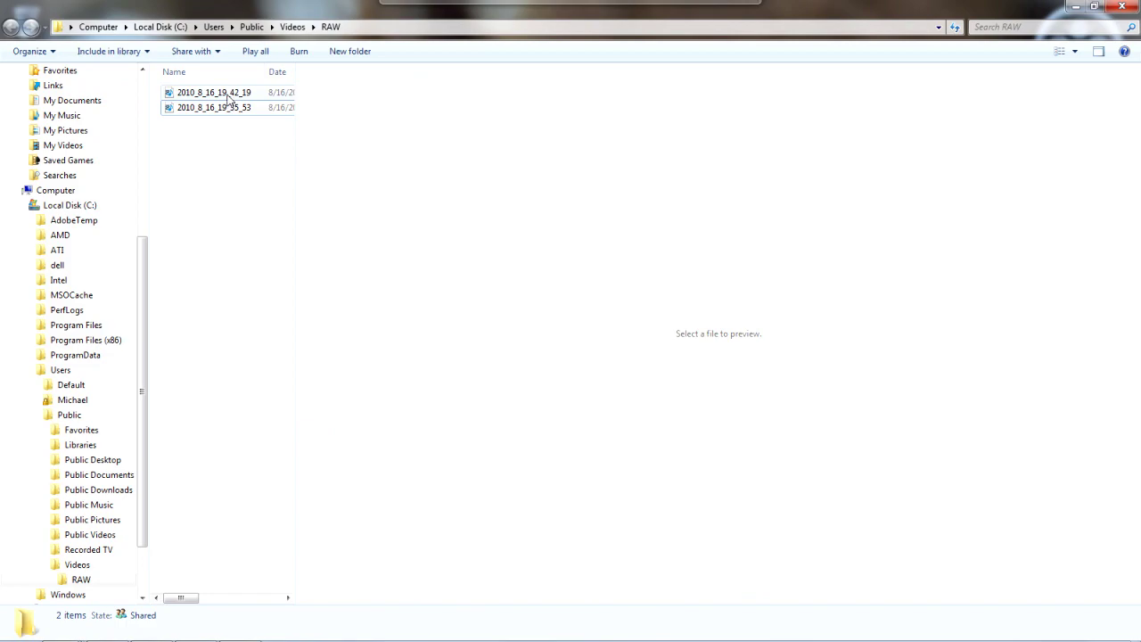
left_click(1125, 7)
Open the GAMER\GAMEPLAY folder and preview one of the gameplay clips
mouse_move(498, 6)
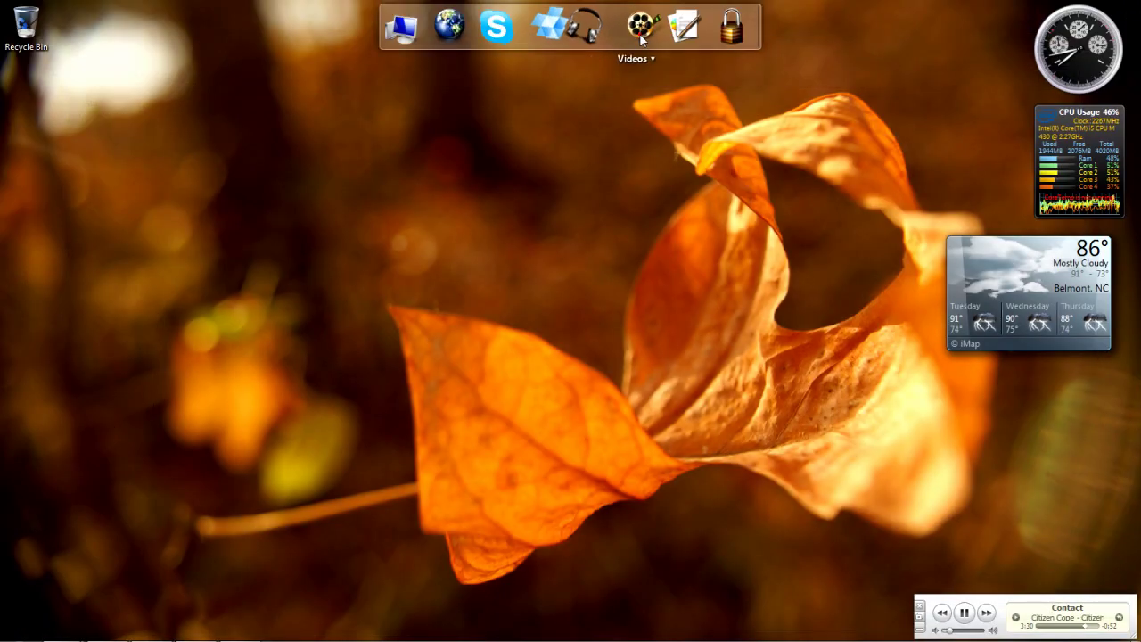
left_click(637, 25)
left_click(408, 67)
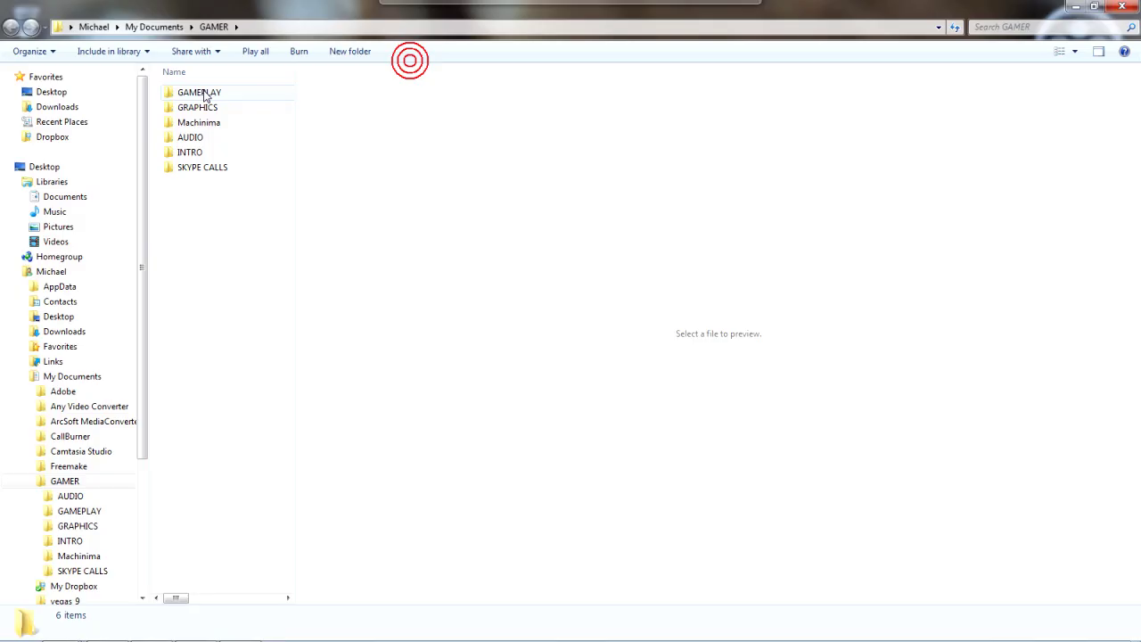
left_click(203, 93)
double_click(203, 93)
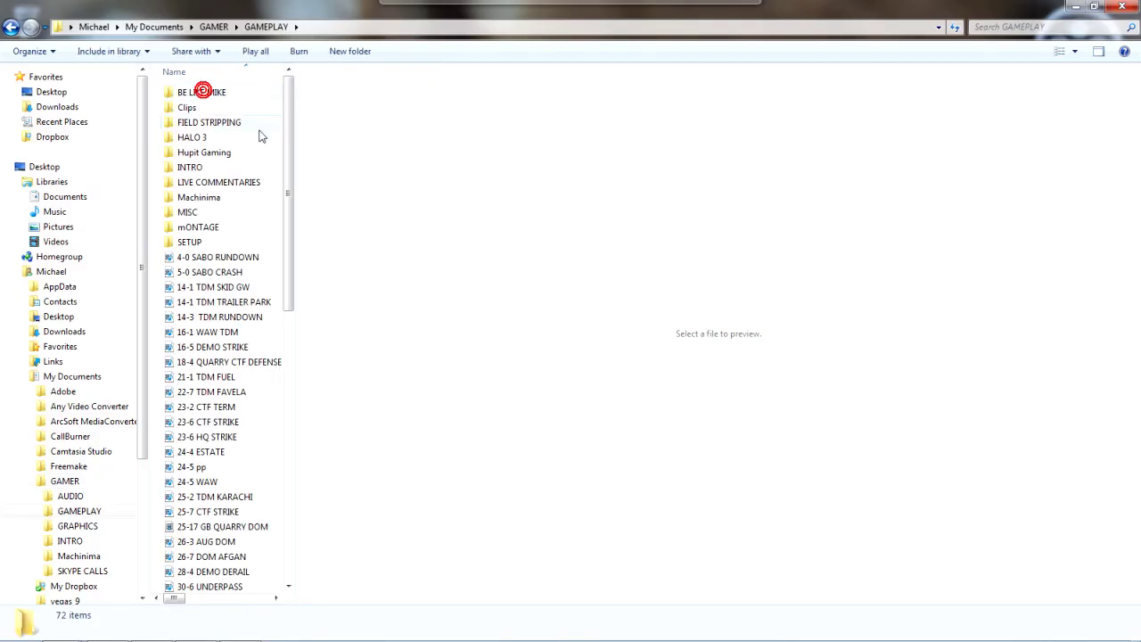
left_click_drag(287, 140, 291, 235)
left_click(235, 191)
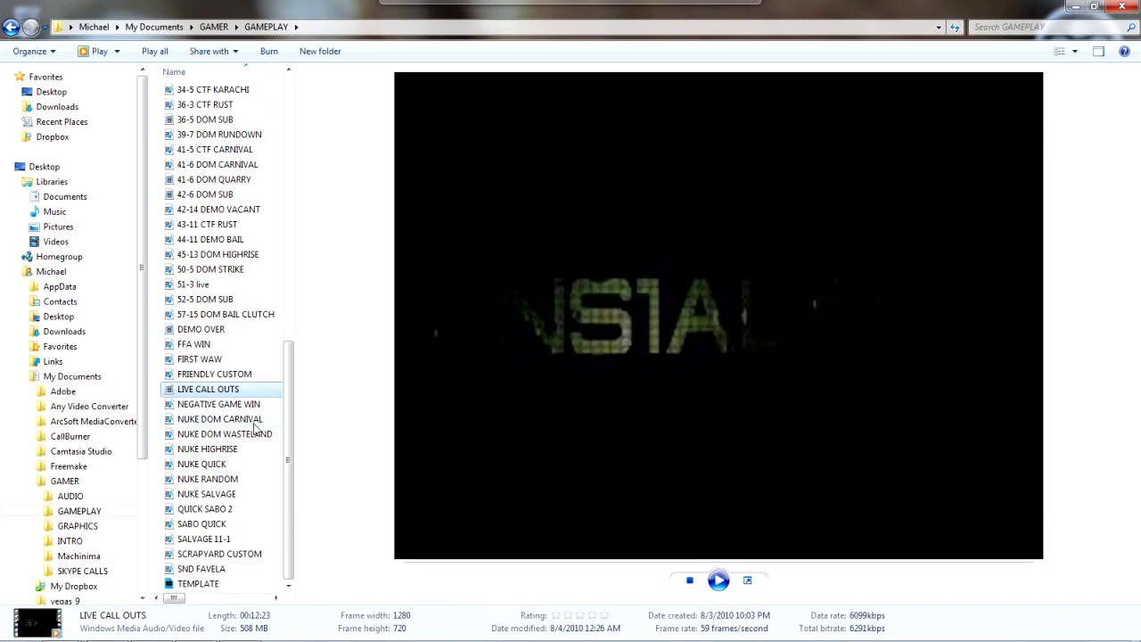
Browse the BE LIKE MIKE, FIELD STRIPPING, Hupit Gaming and Machinima project folders
scroll(254, 430, "up", 12)
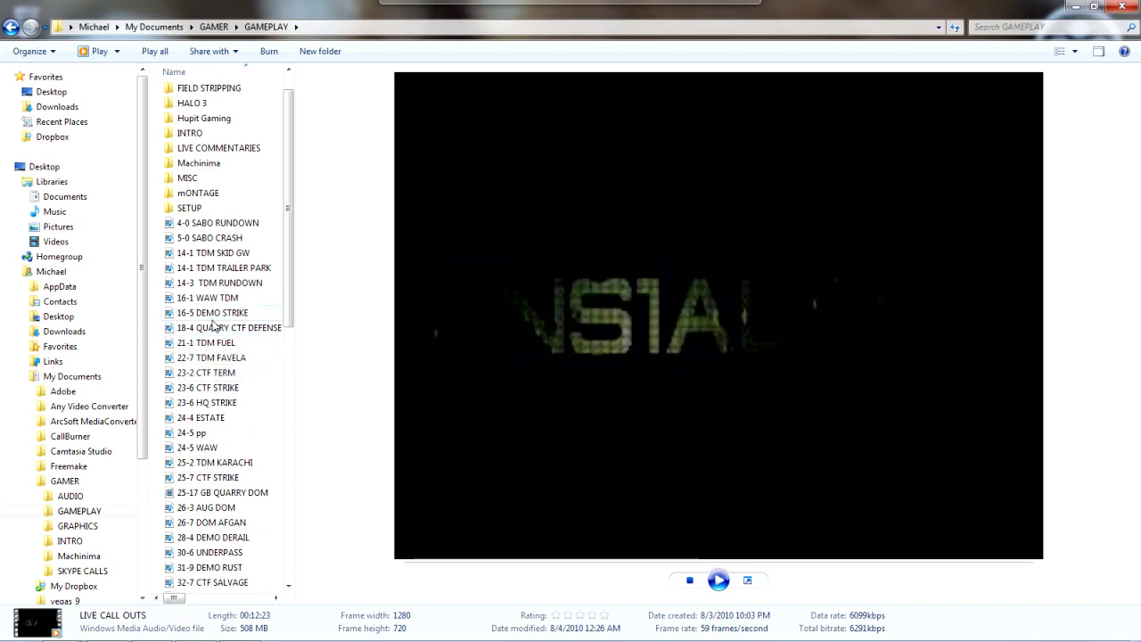
scroll(229, 417, "up", 1)
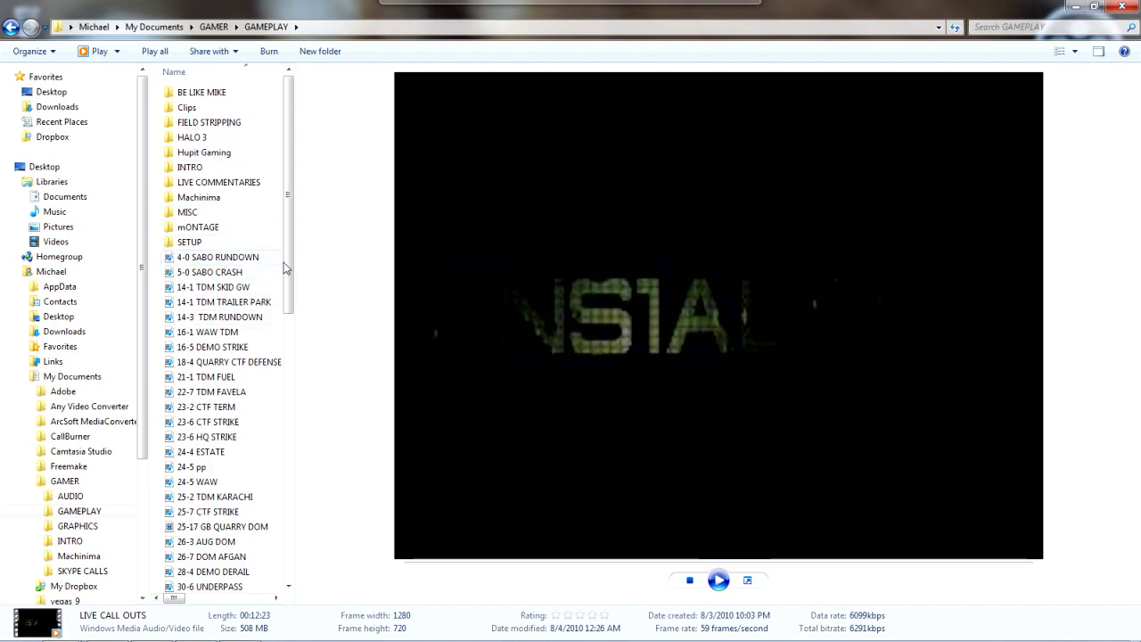
left_click(210, 94)
left_click(228, 122)
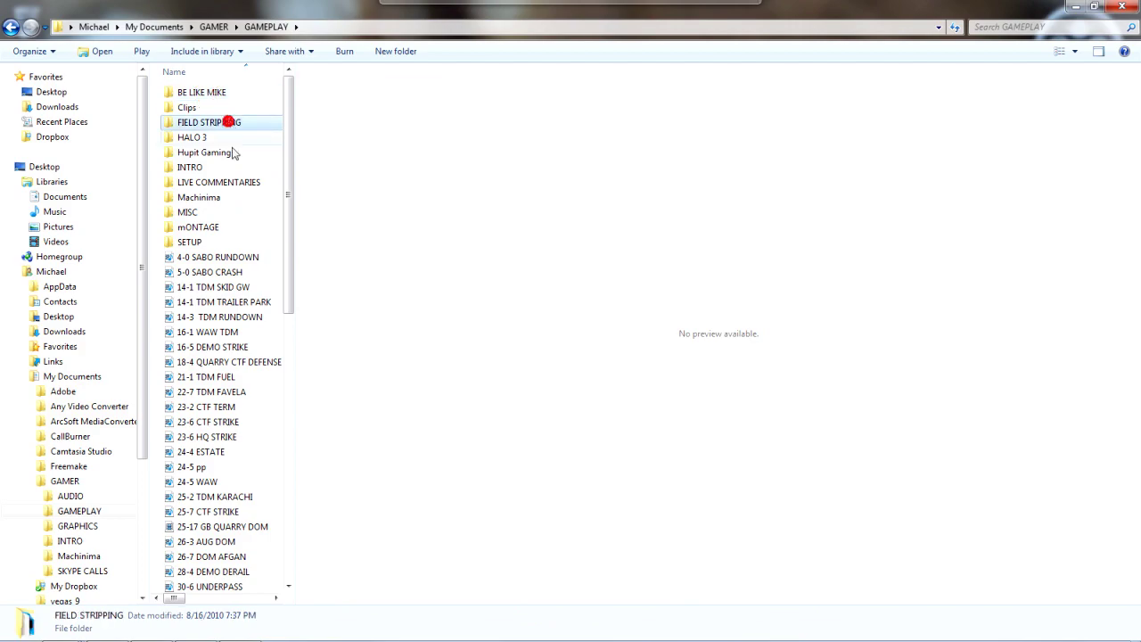
left_click(230, 154)
left_click(238, 198)
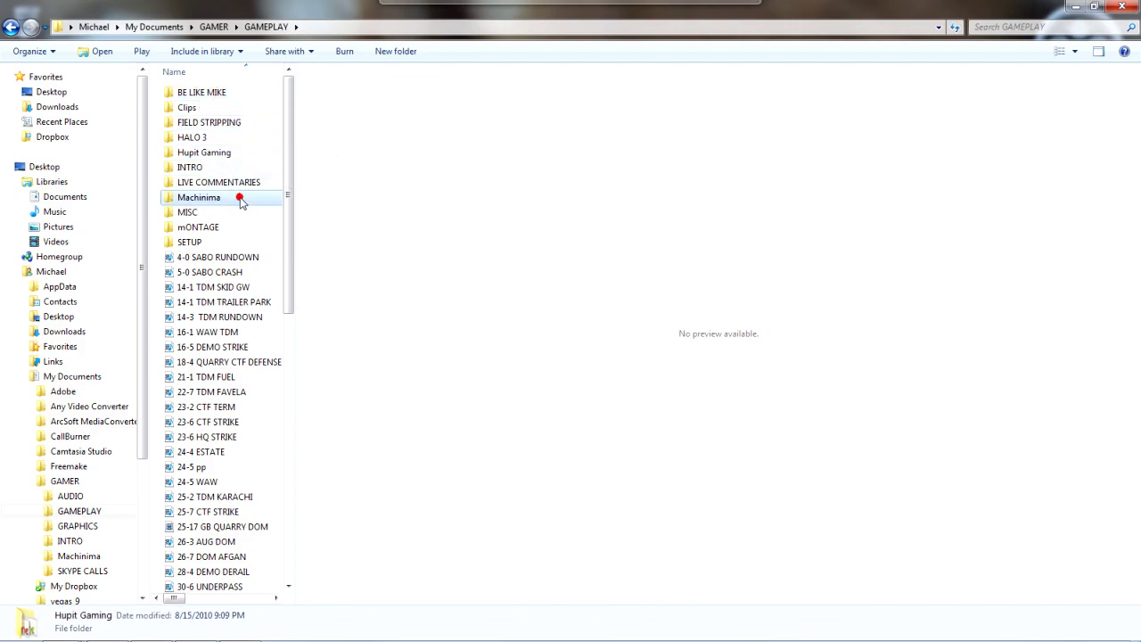
In the FIELD STRIPPING folder, widen the file area and open the FIELD STRIPPING GB project in Vegas
double_click(230, 124)
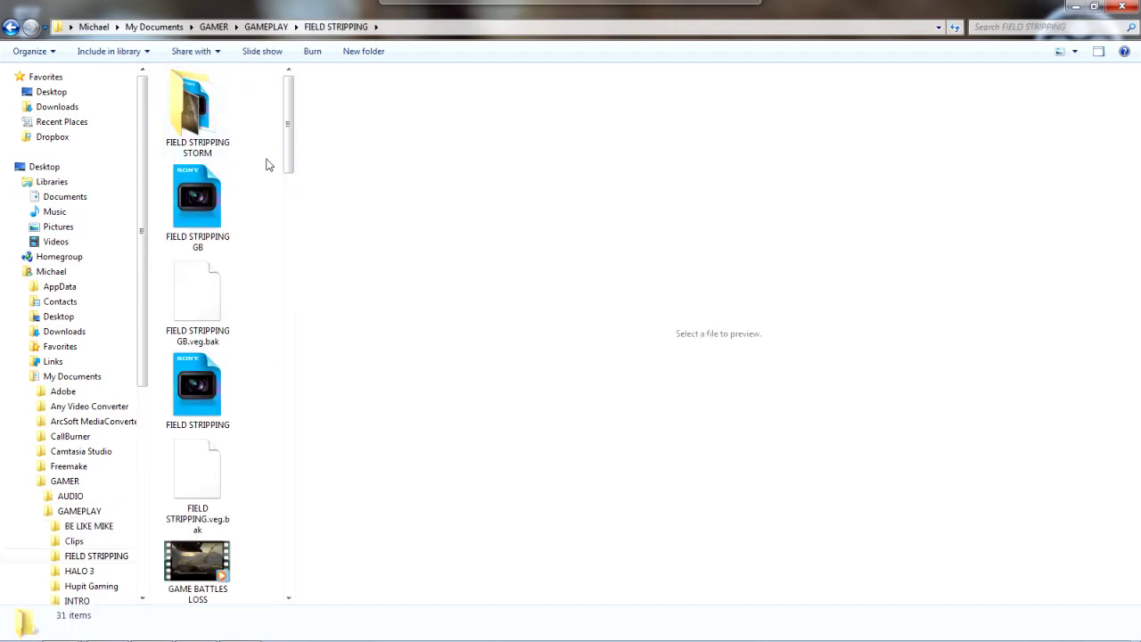
scroll(294, 182, "down", 5)
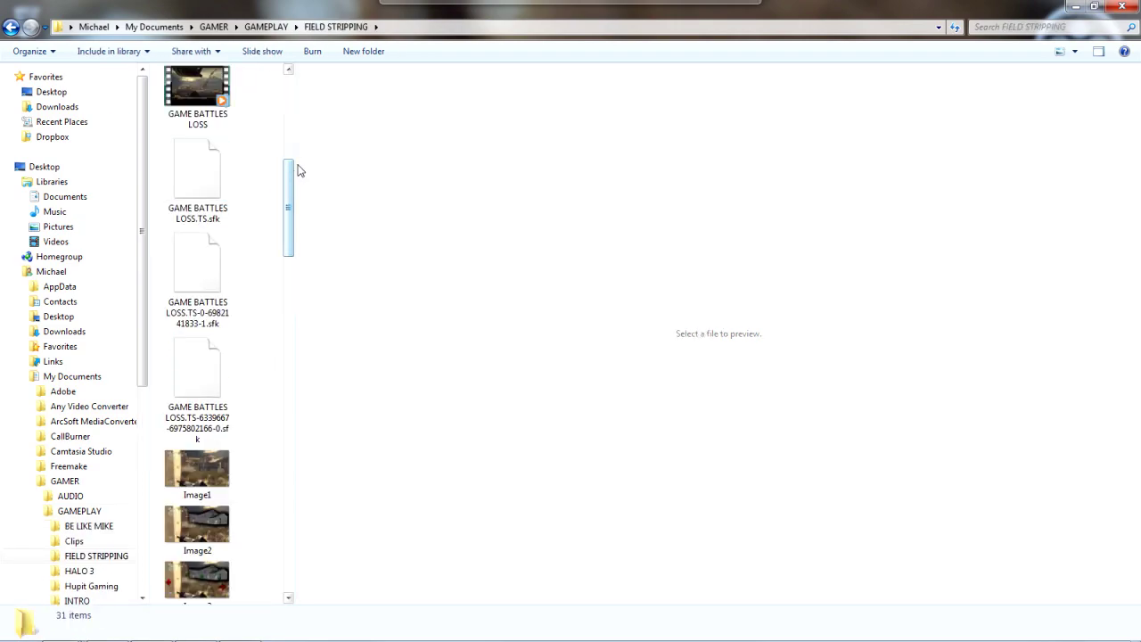
left_click_drag(294, 161, 823, 172)
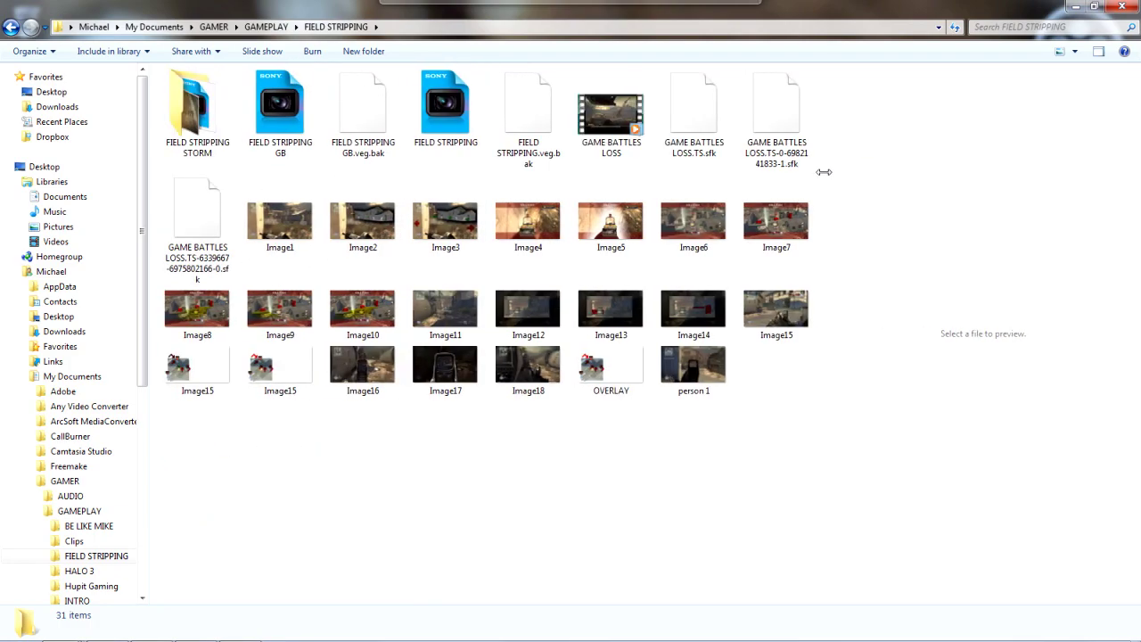
double_click(284, 107)
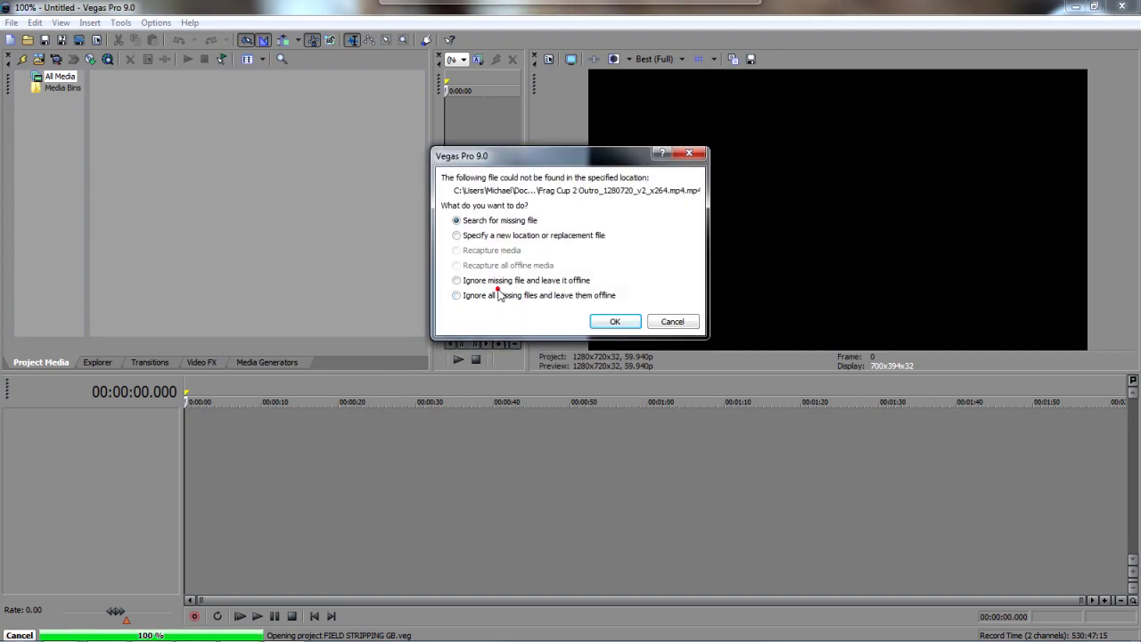
Load the project ignoring all missing files, then select an AUDIO clip and widen the project media list
left_click(499, 295)
left_click(595, 320)
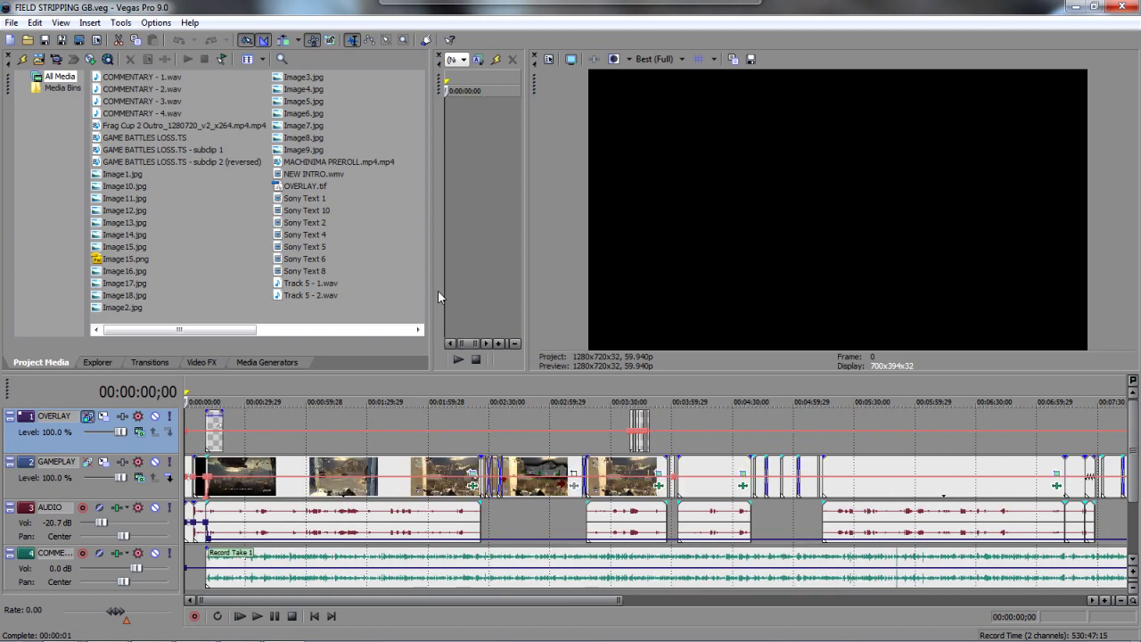
left_click_drag(437, 291, 360, 293)
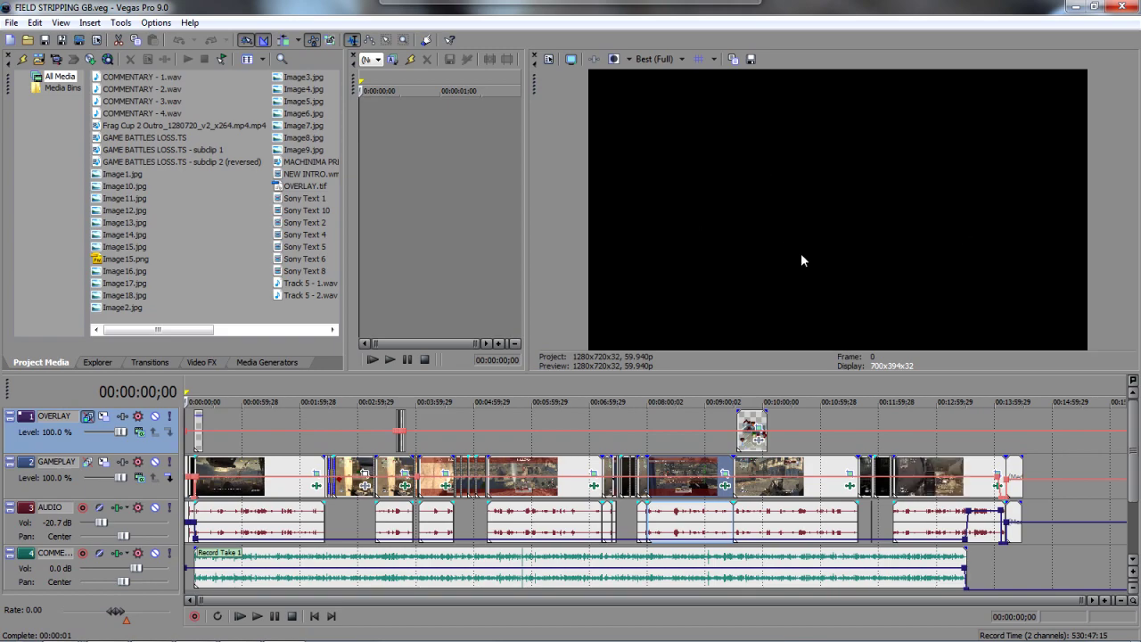
left_click(268, 515)
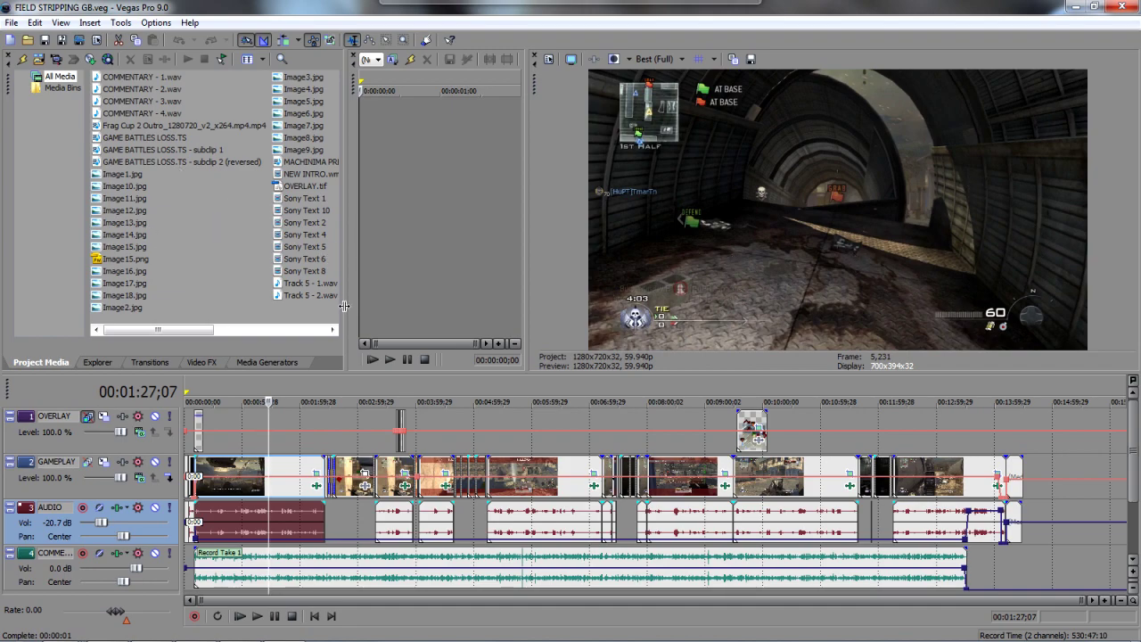
left_click_drag(344, 306, 437, 307)
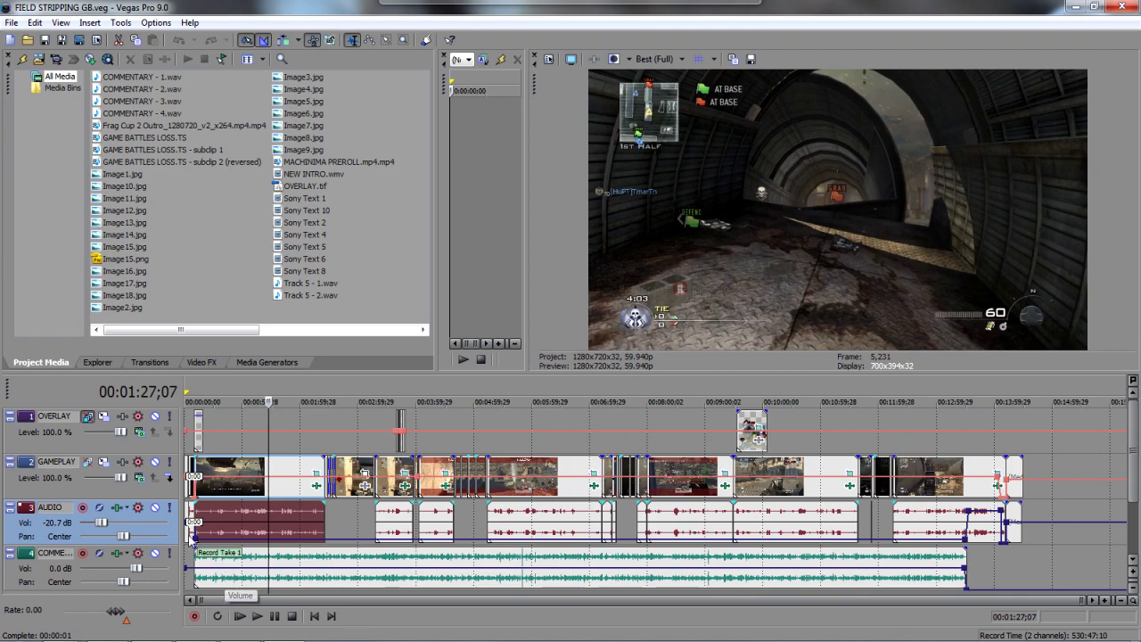
Review the timeline: the OVERLAY title card, gameplay around 2:45, and the COMMENTARY track
left_click(76, 441)
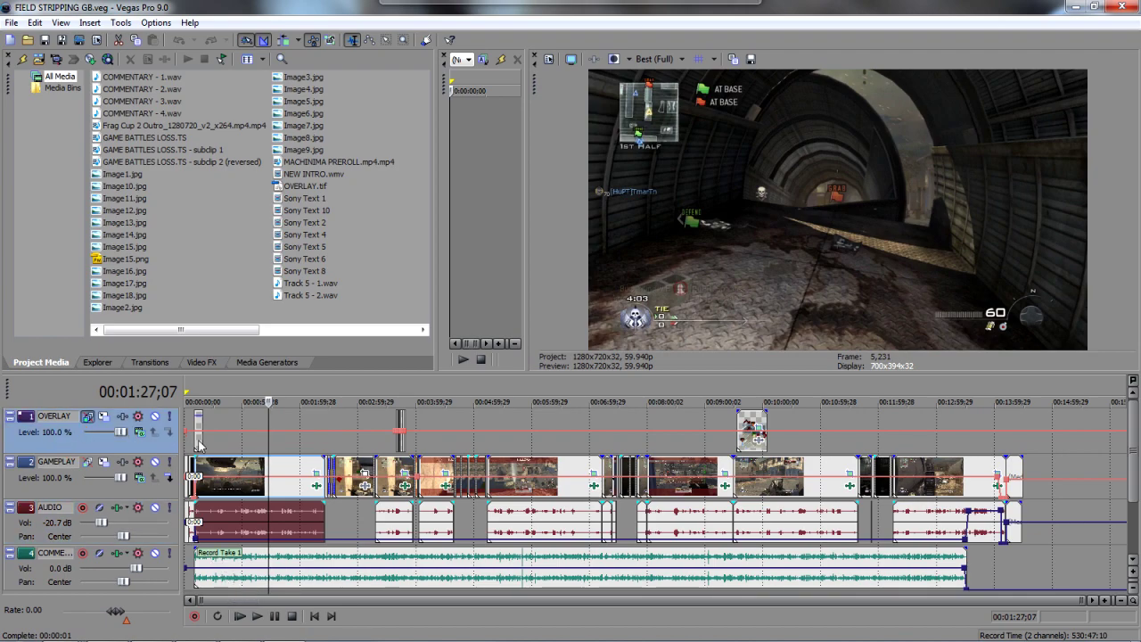
left_click(198, 470)
scroll(222, 468, "up", 5)
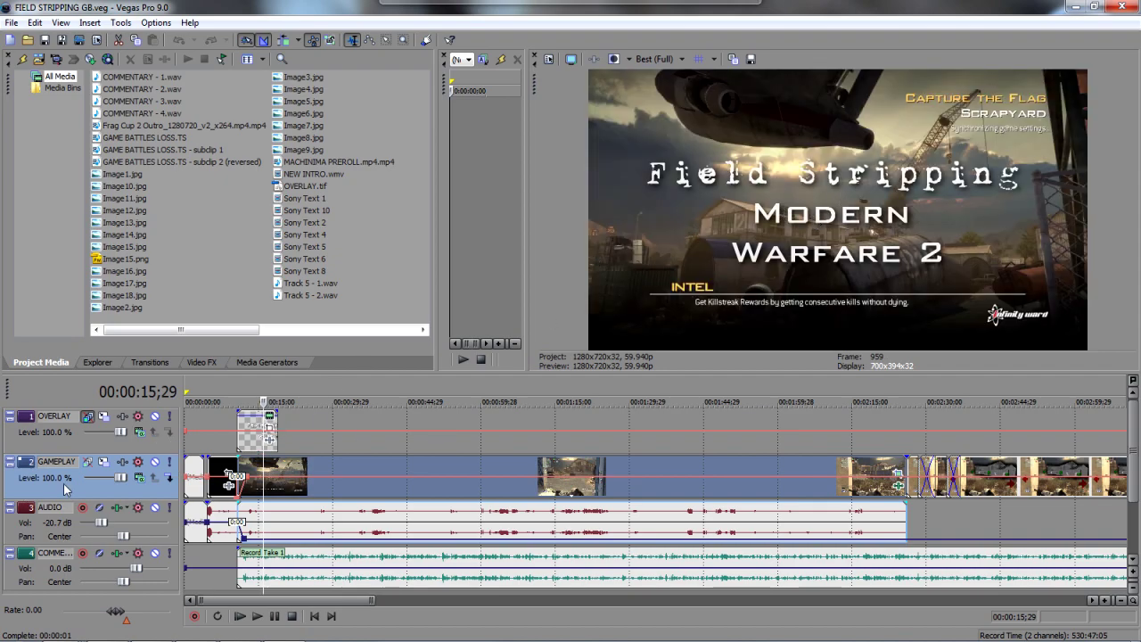
scroll(277, 499, "down", 5)
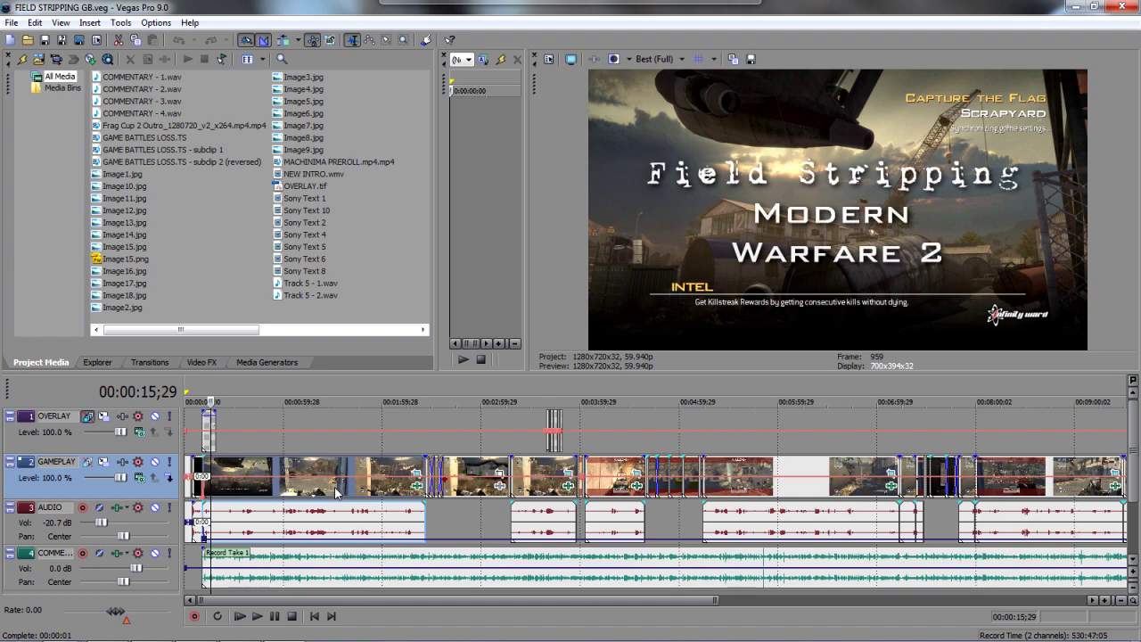
left_click(457, 505)
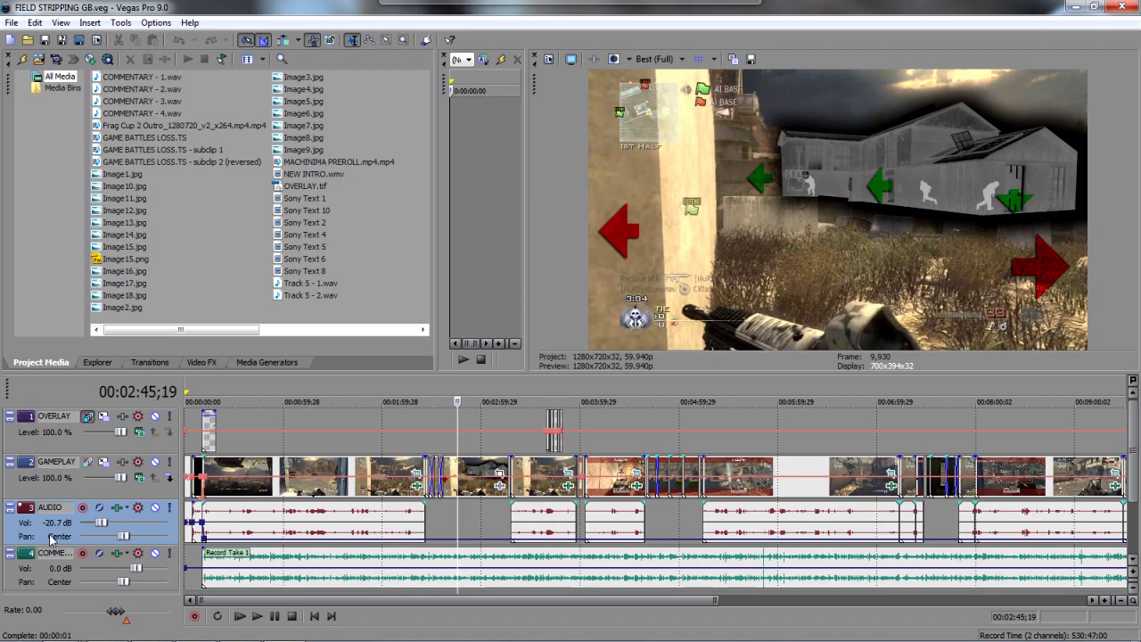
left_click(10, 578)
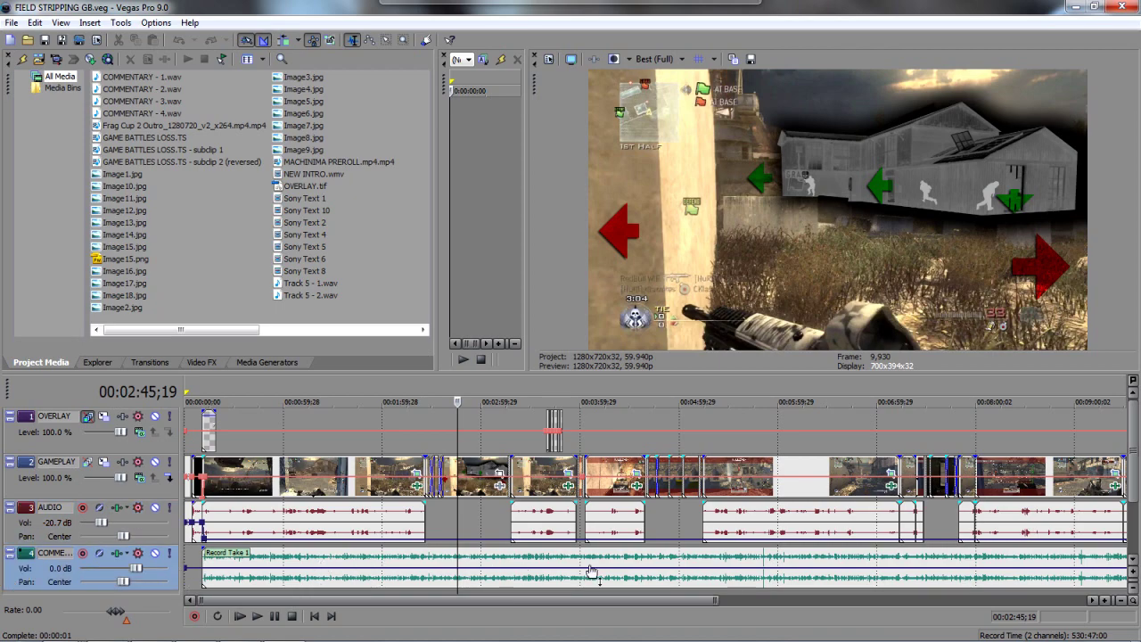
scroll(595, 569, "down", 2)
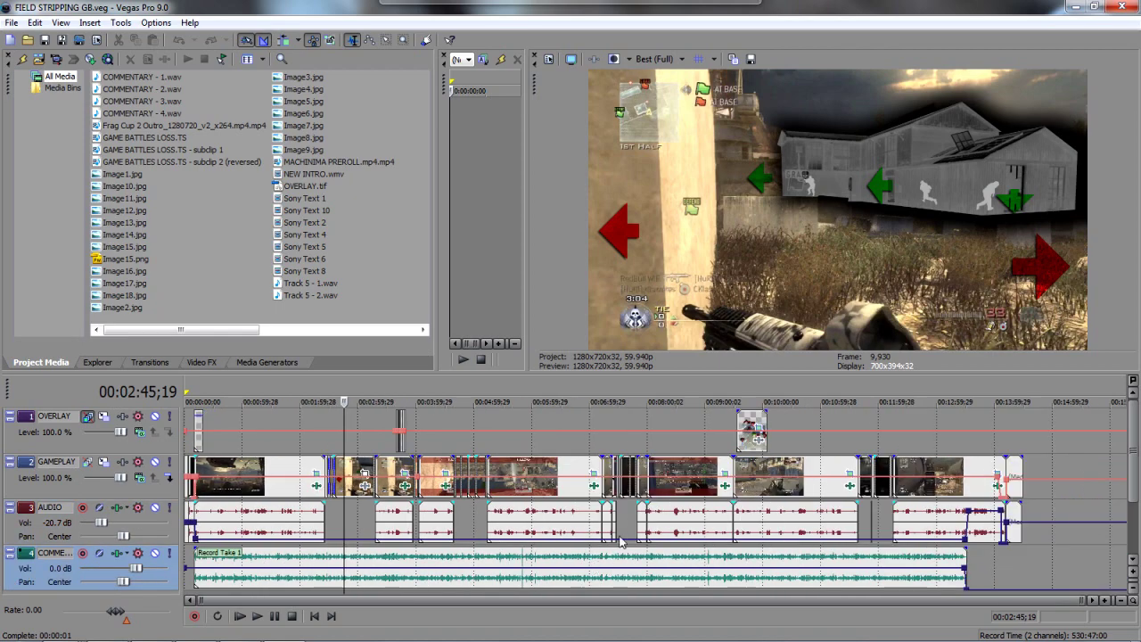
left_click(153, 629)
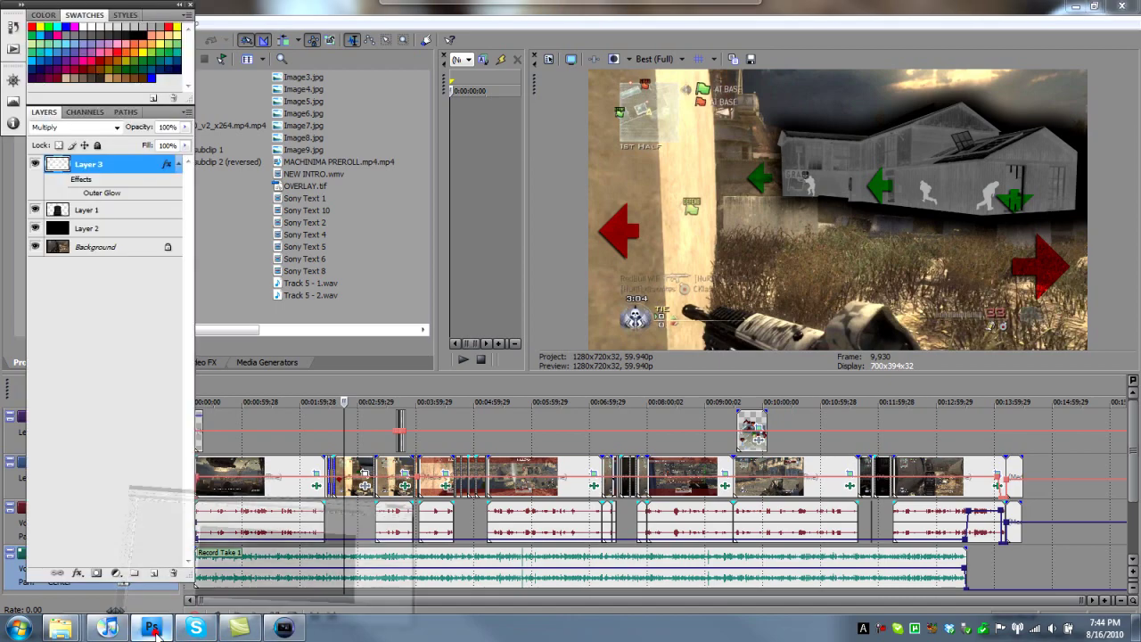
left_click(237, 319)
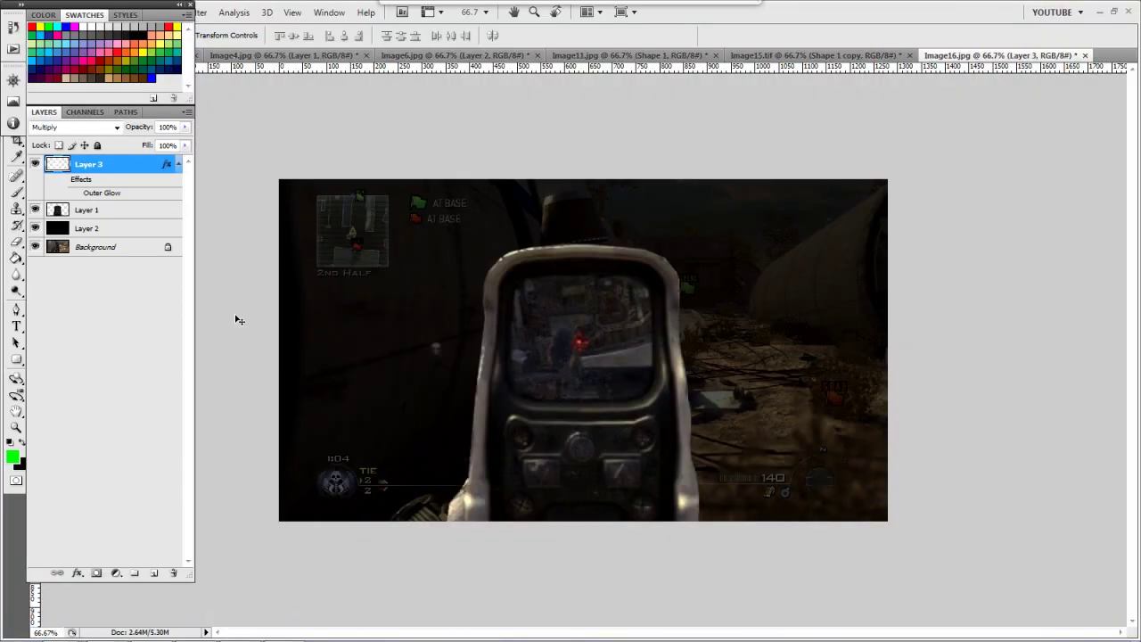
key("ctrl+Tab")
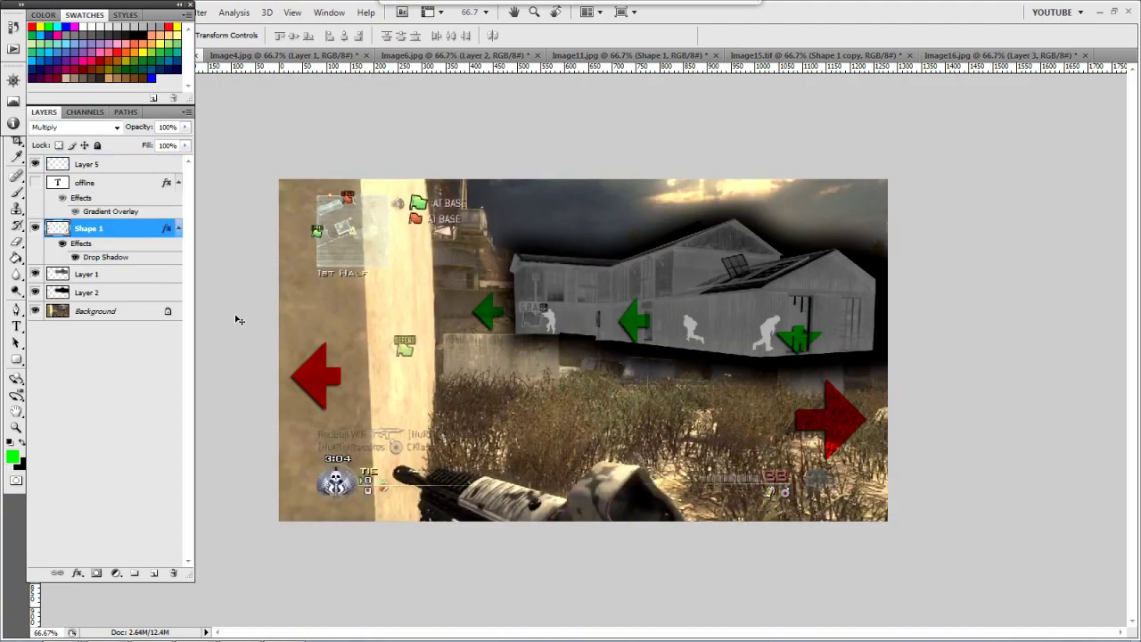
key("ctrl+Tab")
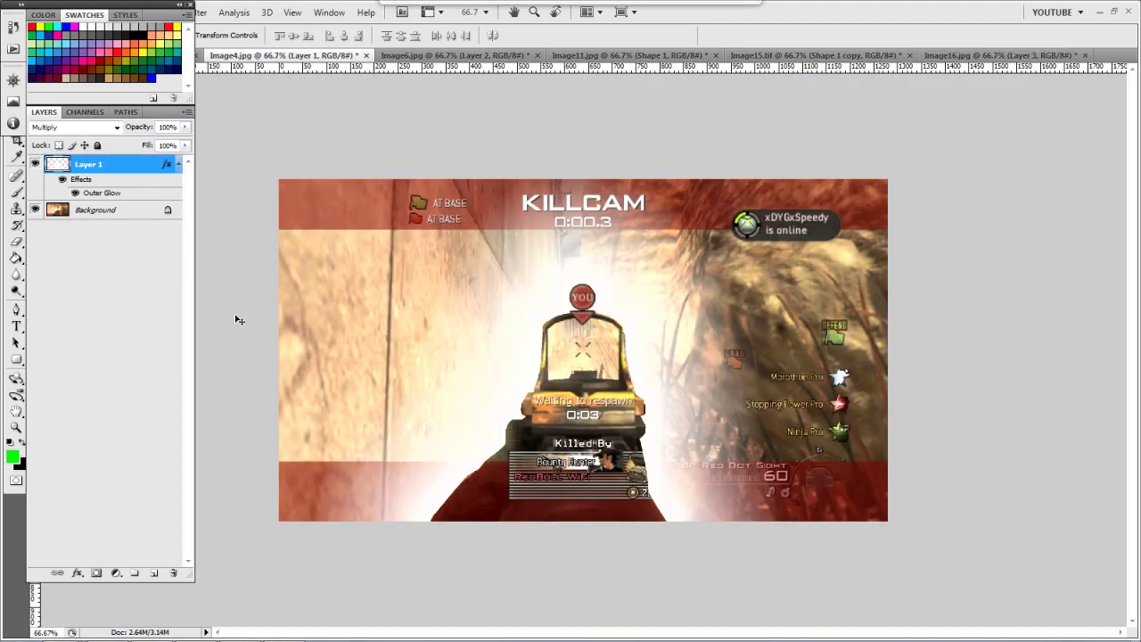
key("ctrl+Tab")
key("ctrl+Tab")
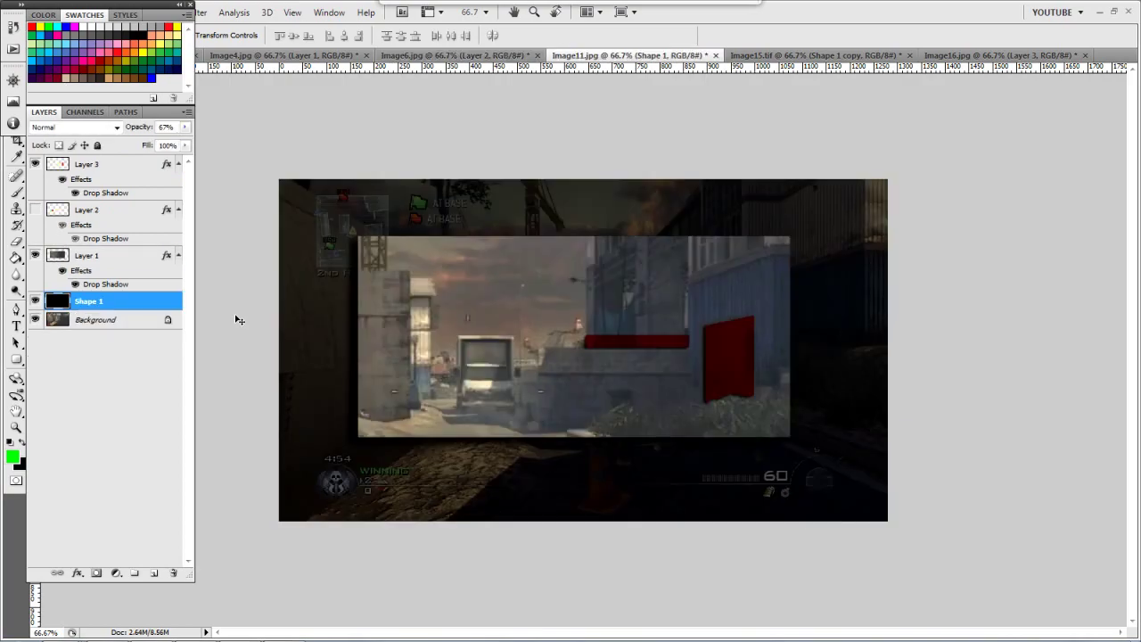
key("ctrl+Tab")
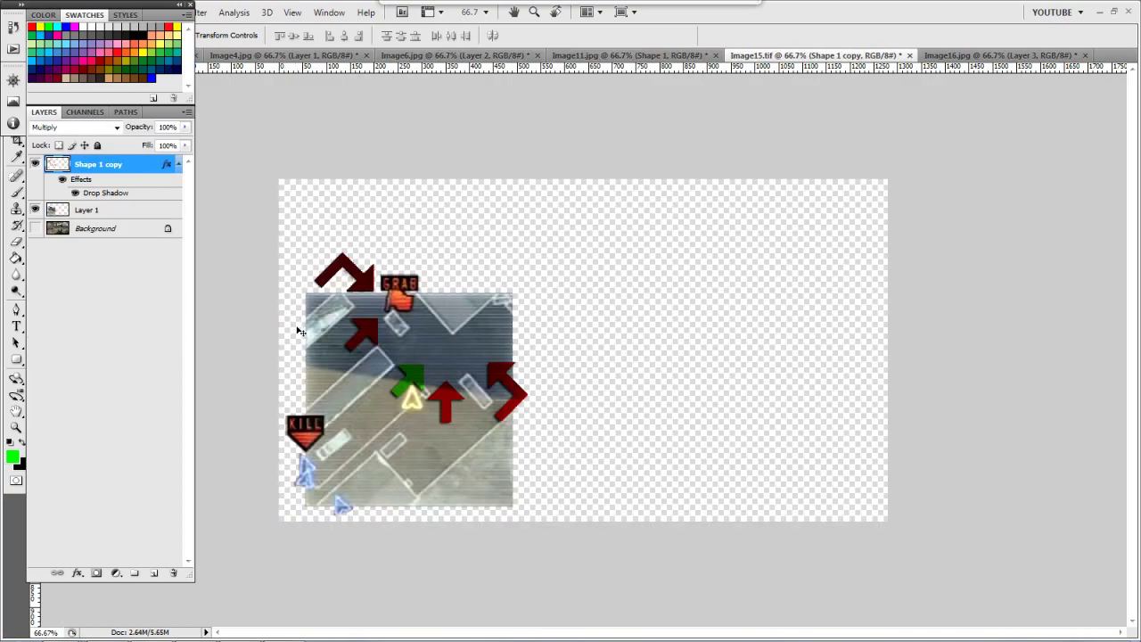
key("ctrl+Tab")
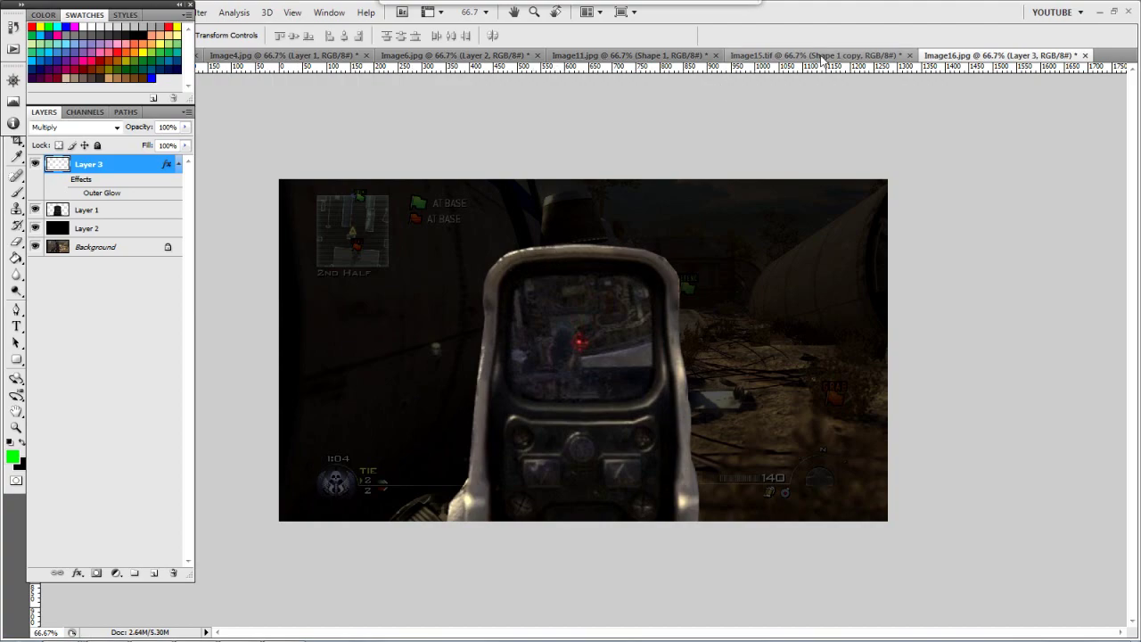
left_click(1101, 12)
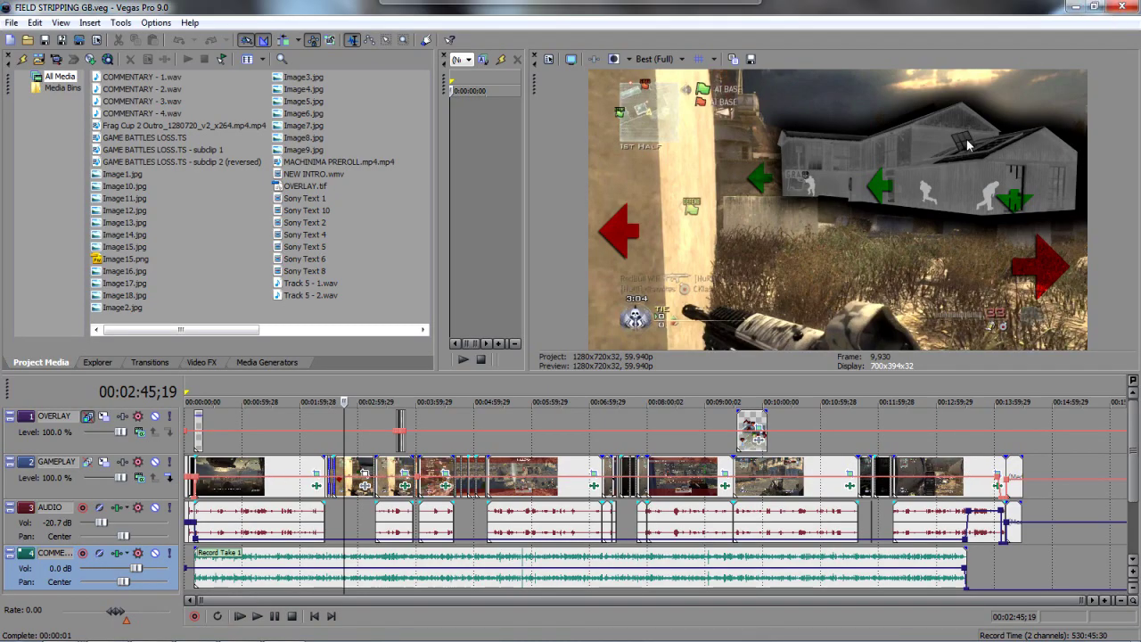
Minimize Vegas, then minimize the FIELD STRIPPING Explorer window
left_click(1074, 11)
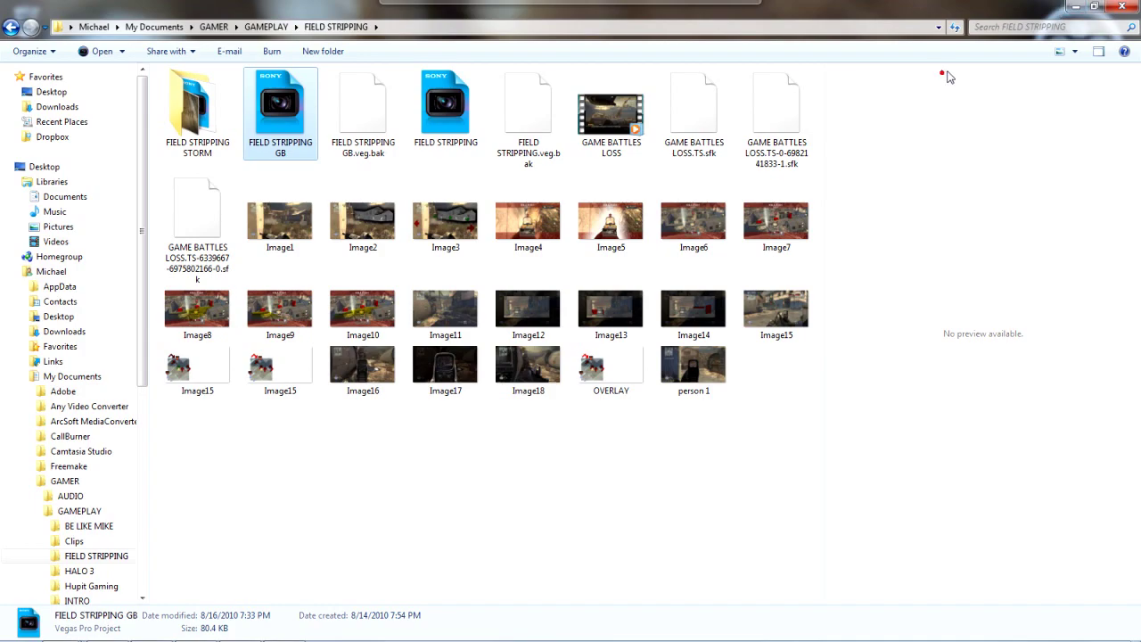
left_click(1075, 11)
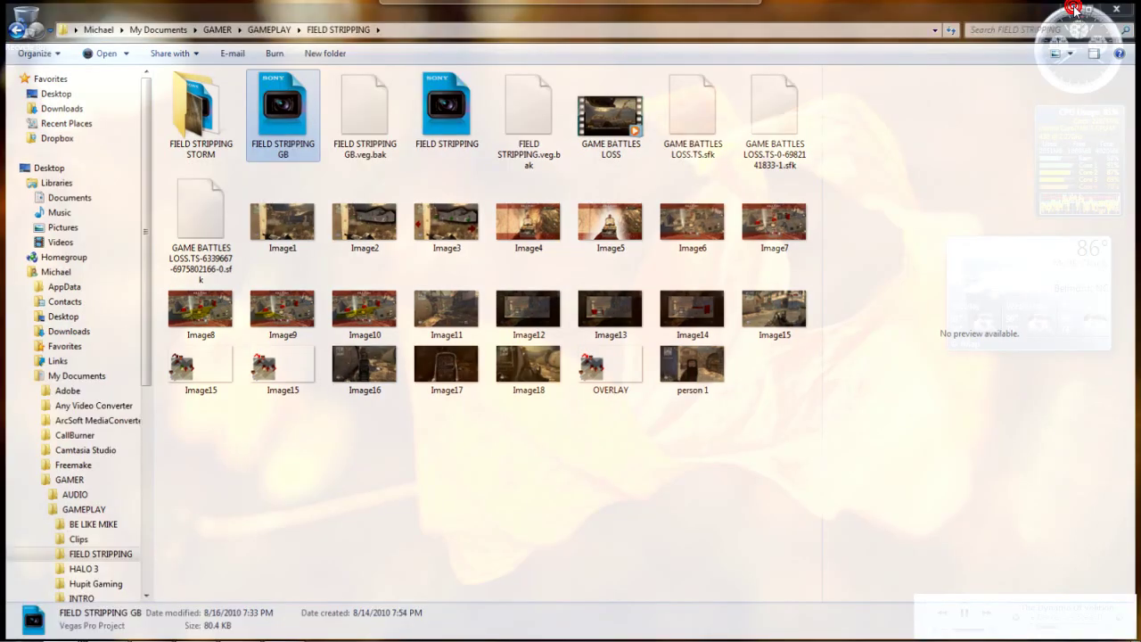